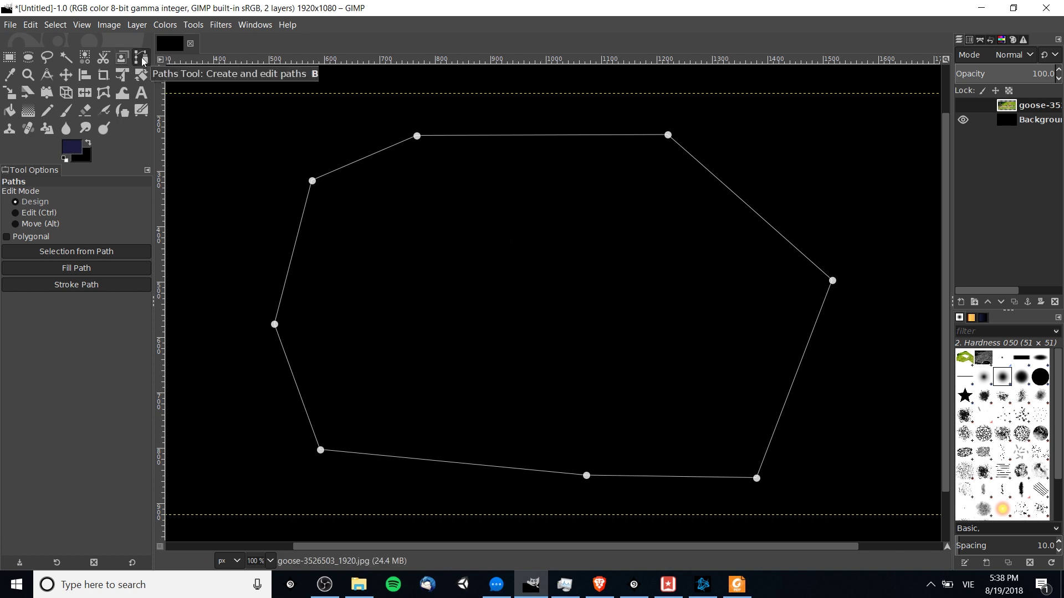
# - Draw a seven-corner inner path inside the first one, closing it back to its first anchor
pyautogui.click(392, 262)
pyautogui.click(485, 189)
pyautogui.click(613, 205)
pyautogui.click(665, 286)
pyautogui.click(605, 369)
pyautogui.click(443, 360)
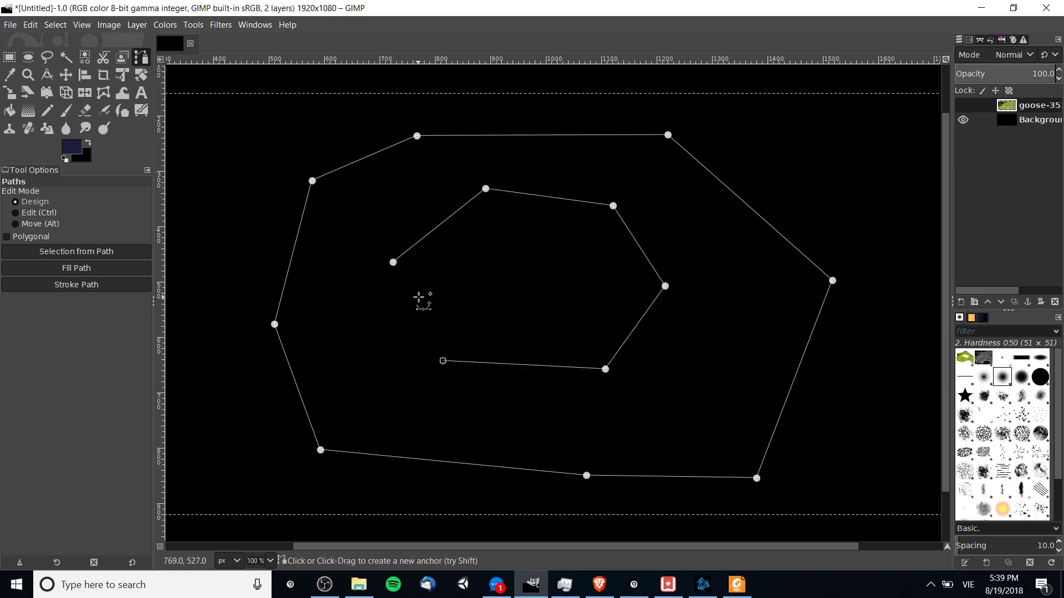
pyautogui.click(382, 319)
pyautogui.press('ctrl')
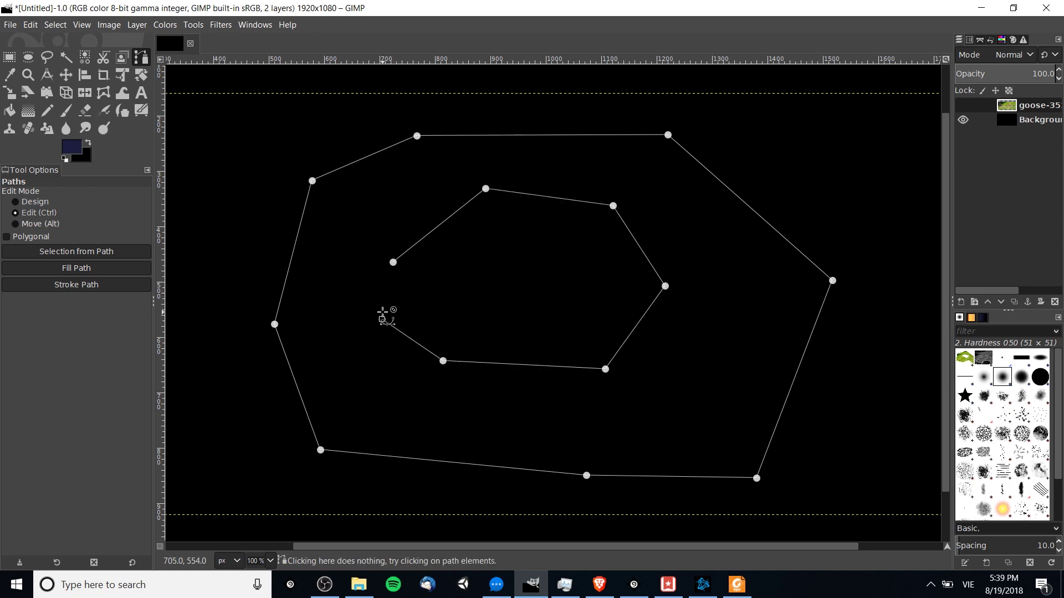
pyautogui.click(393, 262)
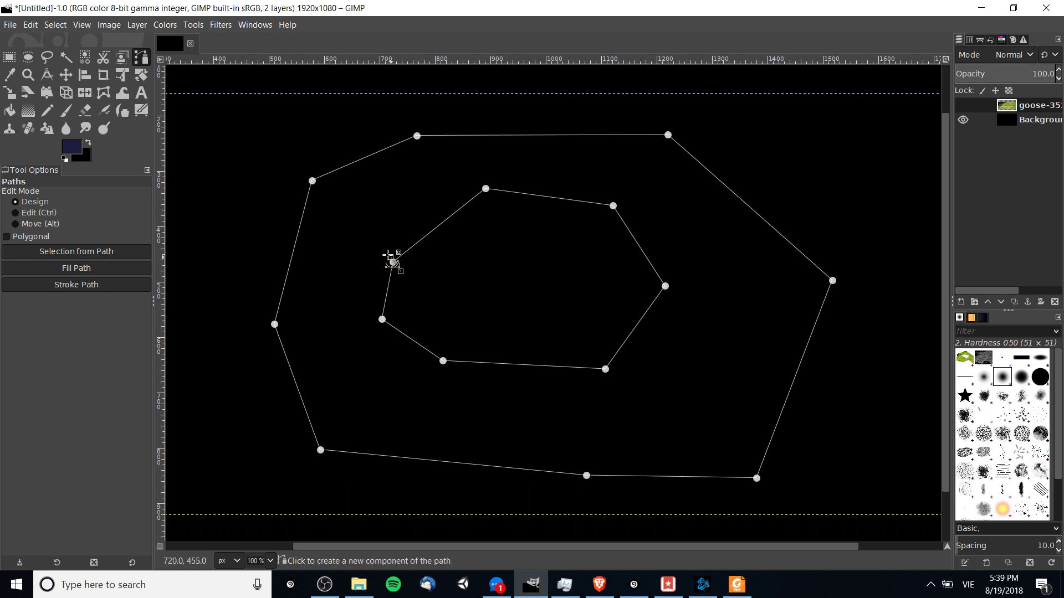
# - Raise the upper-left anchor, bend that edge into a curve, and round it with both Bezier handles
pyautogui.moveTo(393, 262); pyautogui.dragTo(392, 239)
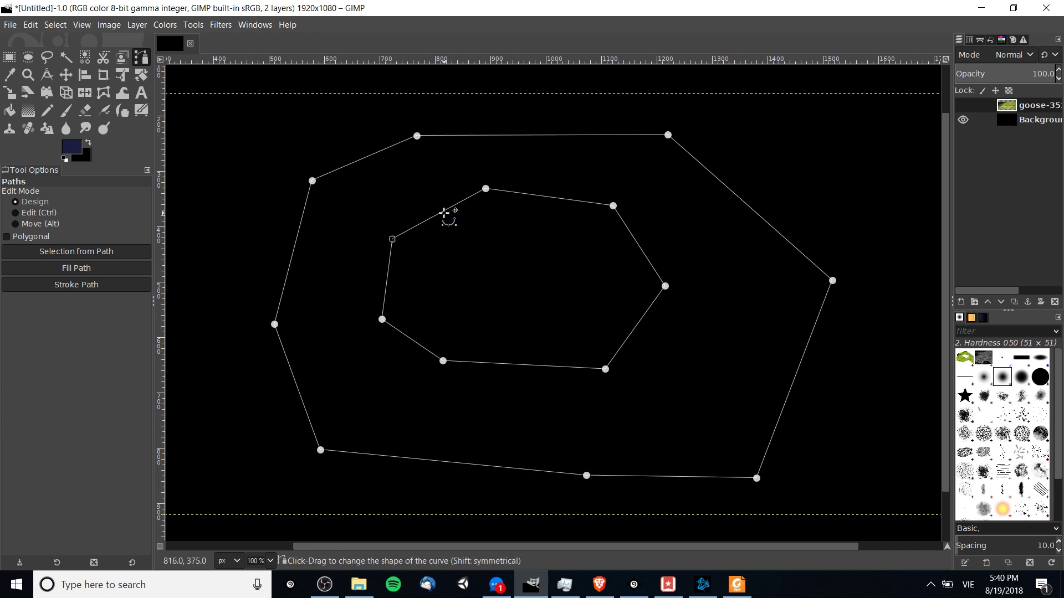
pyautogui.moveTo(444, 212); pyautogui.dragTo(469, 245)
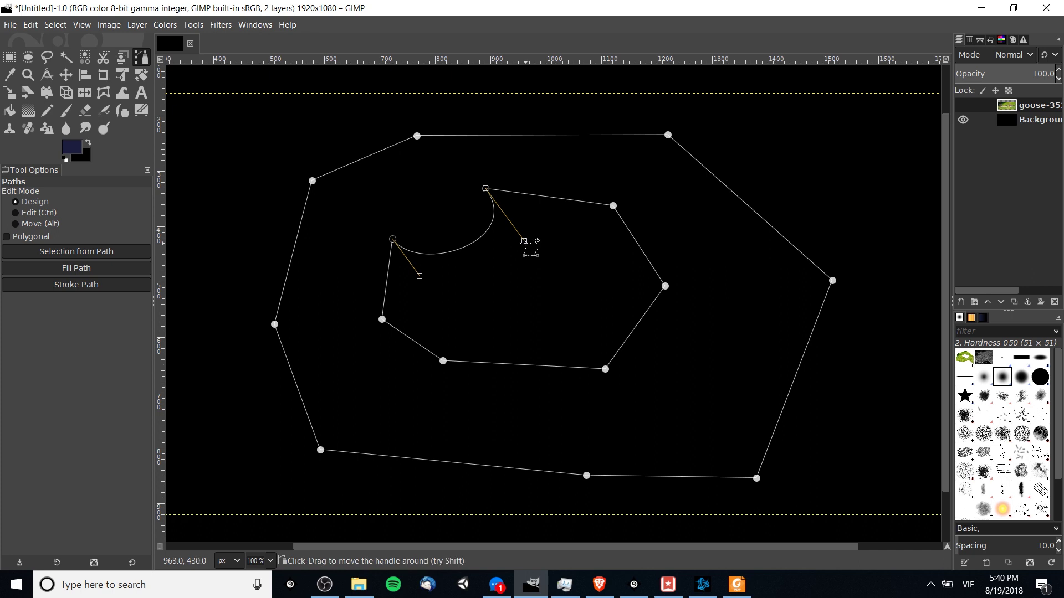
pyautogui.moveTo(525, 241); pyautogui.dragTo(439, 181)
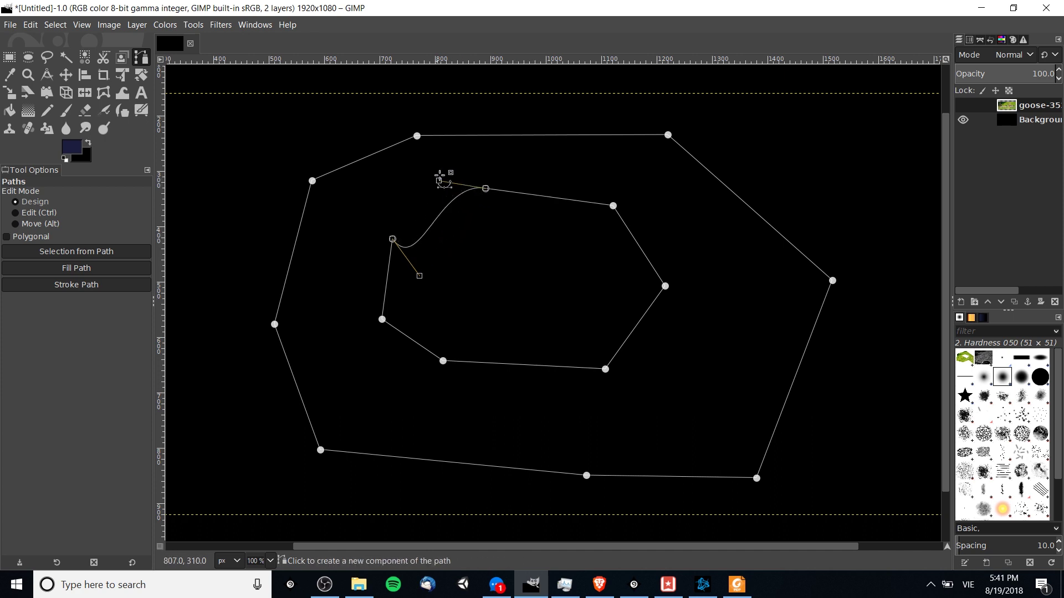
pyautogui.moveTo(419, 276); pyautogui.dragTo(394, 197)
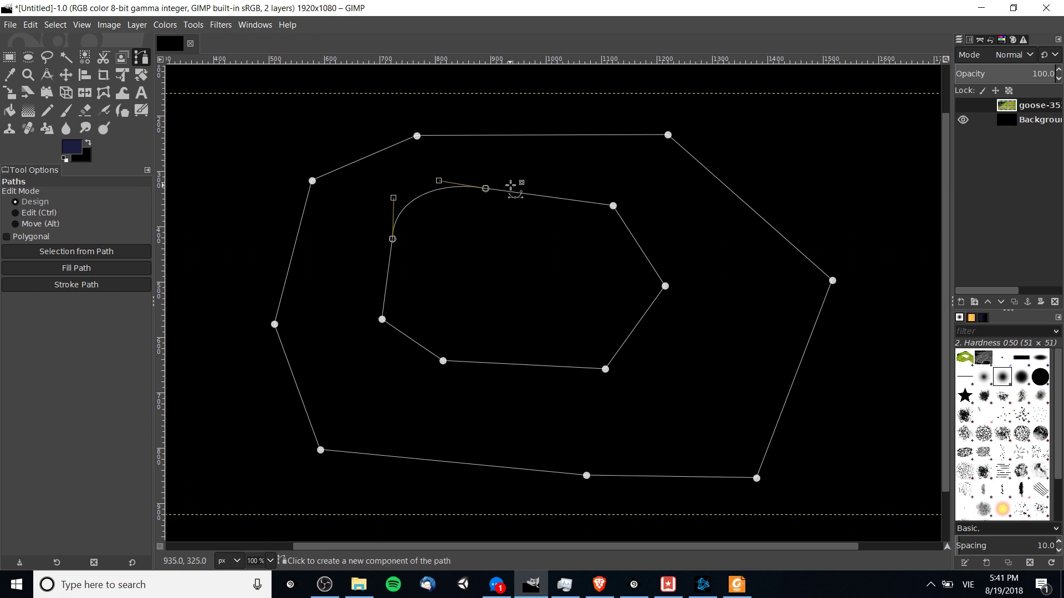
# - Bend the inner path's top edge into a curve and lift the opposite handle into a higher arch
pyautogui.moveTo(519, 194); pyautogui.dragTo(522, 246)
pyautogui.moveTo(440, 180); pyautogui.dragTo(425, 150)
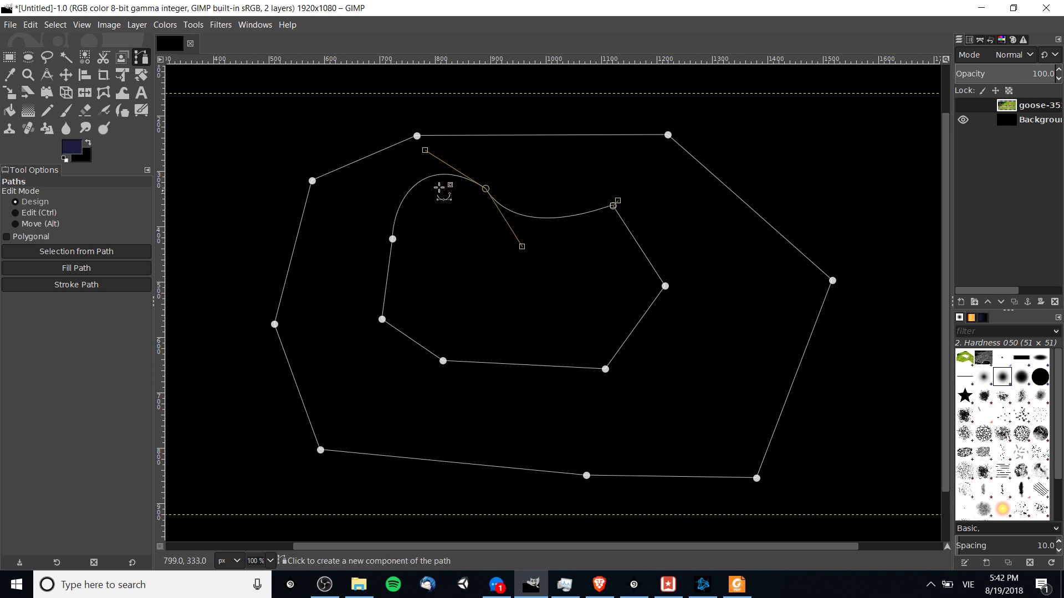
pyautogui.scroll(1, 630, 202)
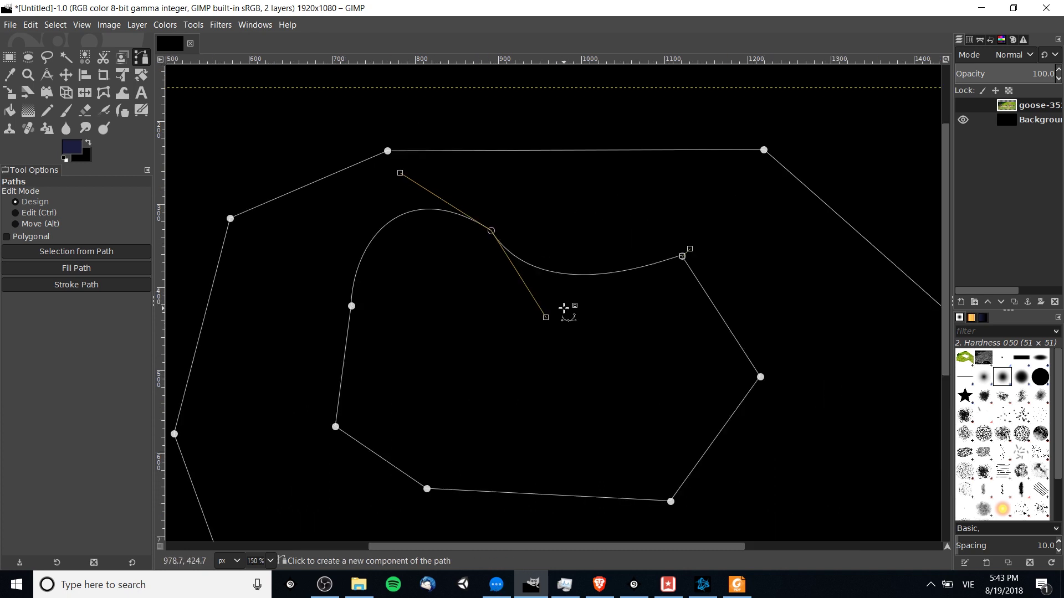
# - Make the middle top and right nodes angular so the top-right edge runs straight
pyautogui.press('ctrl')
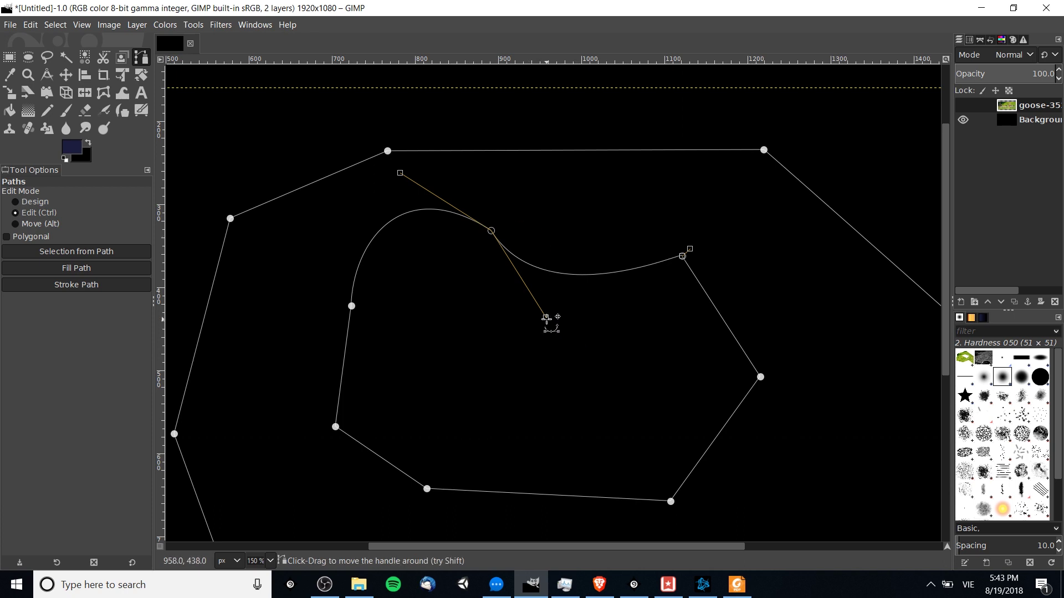
pyautogui.press('shift')
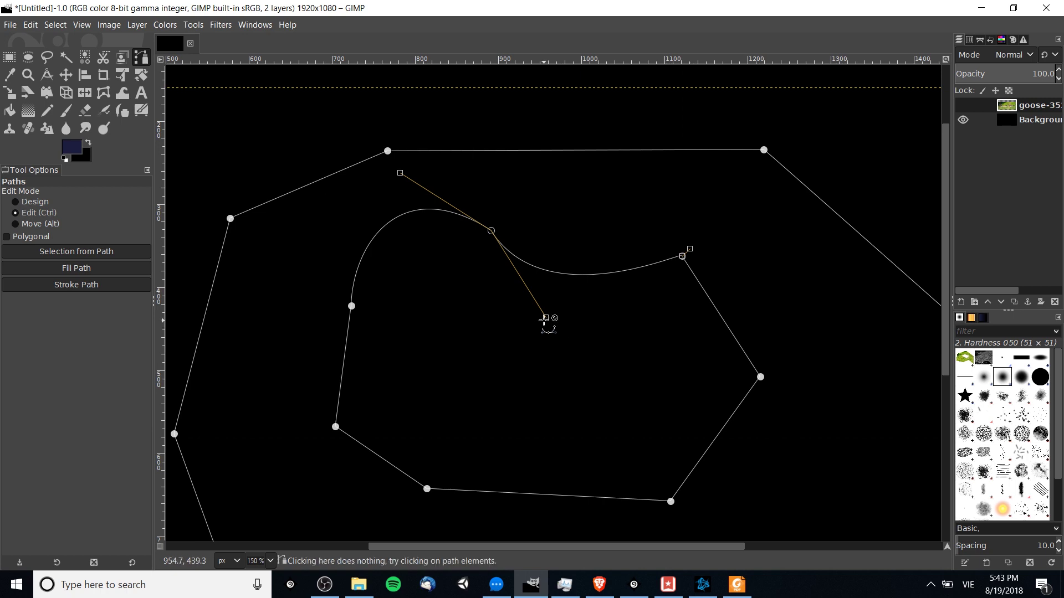
pyautogui.keyDown('shift'); pyautogui.click(546, 318); pyautogui.keyUp('shift')
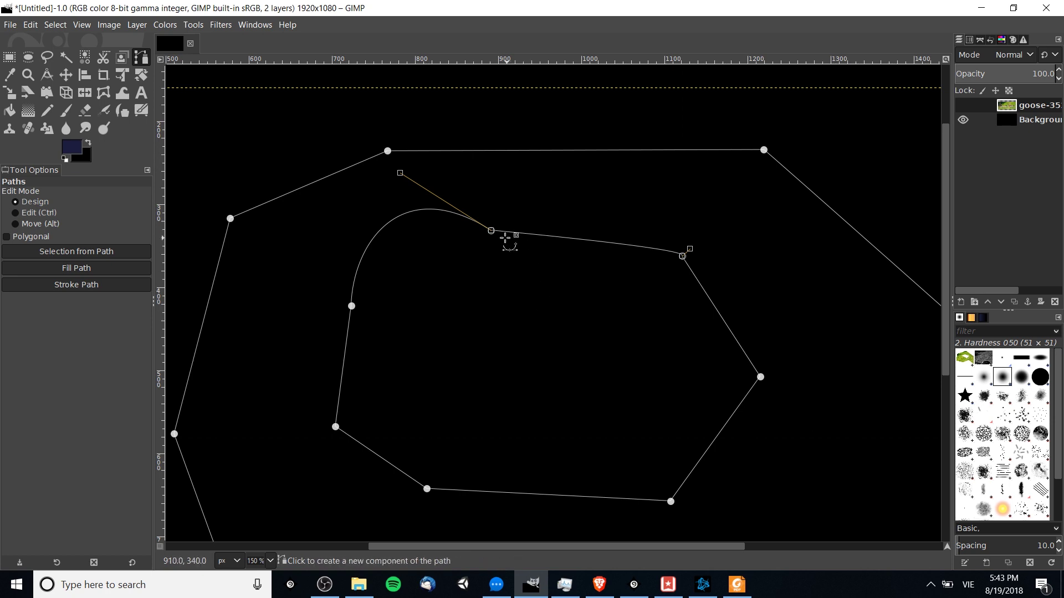
pyautogui.moveTo(496, 234); pyautogui.dragTo(604, 217)
pyautogui.moveTo(709, 210); pyautogui.dragTo(674, 240)
pyautogui.press('ctrl')
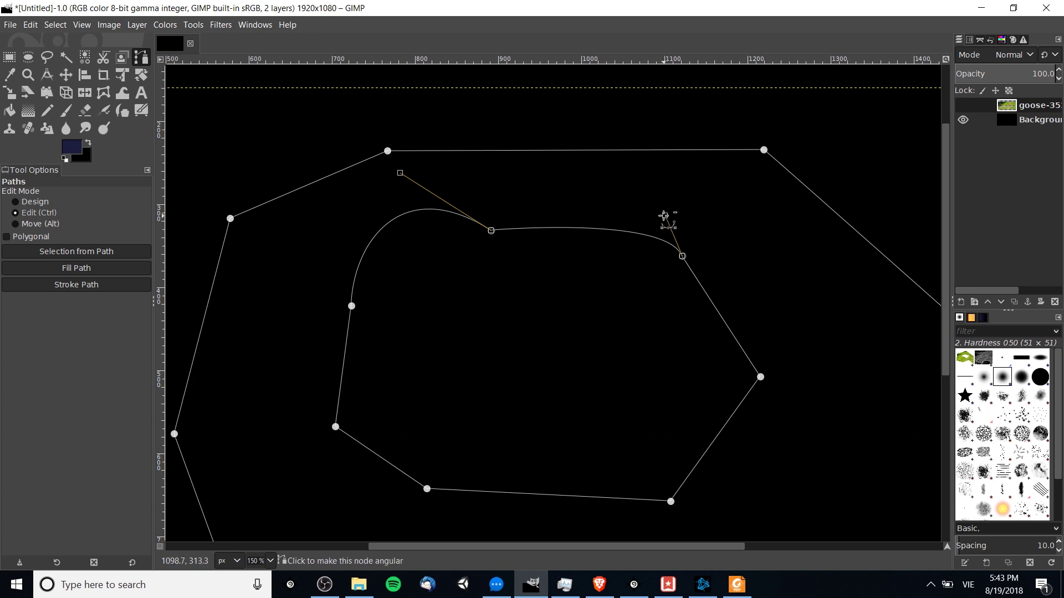
pyautogui.keyDown('ctrl'); pyautogui.click(664, 216); pyautogui.keyUp('ctrl')
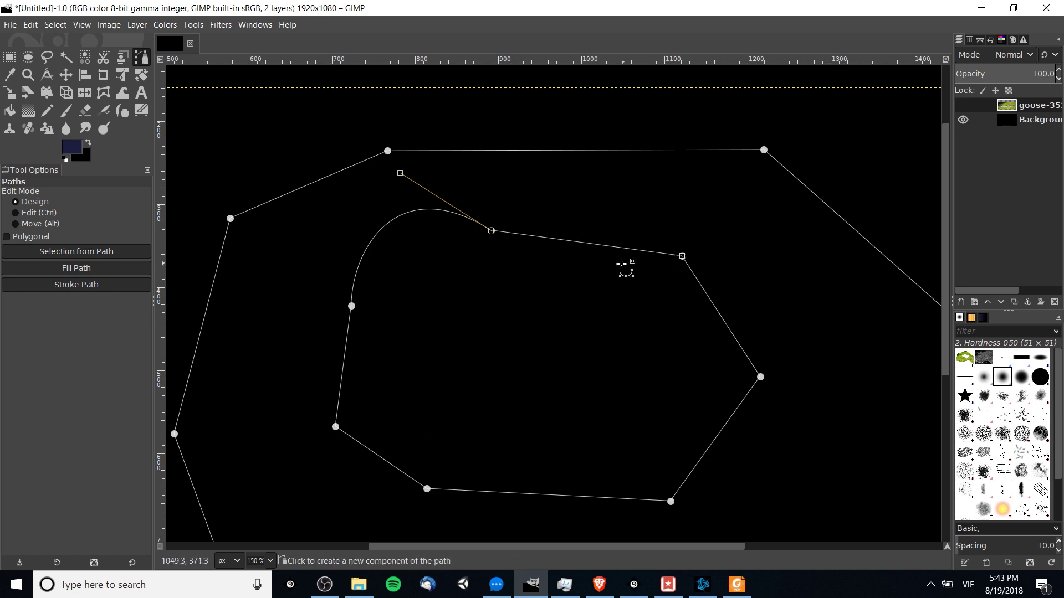
# - Re-curve the top-right edge and reshape the top curve's left bulge with symmetric handles
pyautogui.moveTo(535, 239); pyautogui.dragTo(673, 183)
pyautogui.moveTo(402, 174); pyautogui.dragTo(360, 166)
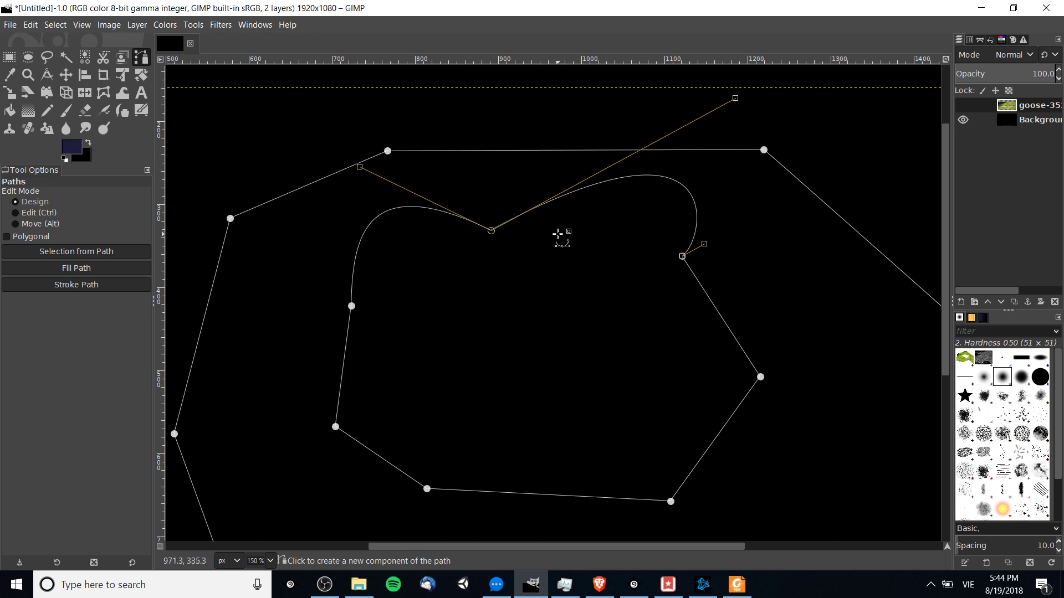
pyautogui.hotkey('alt', 'shift')
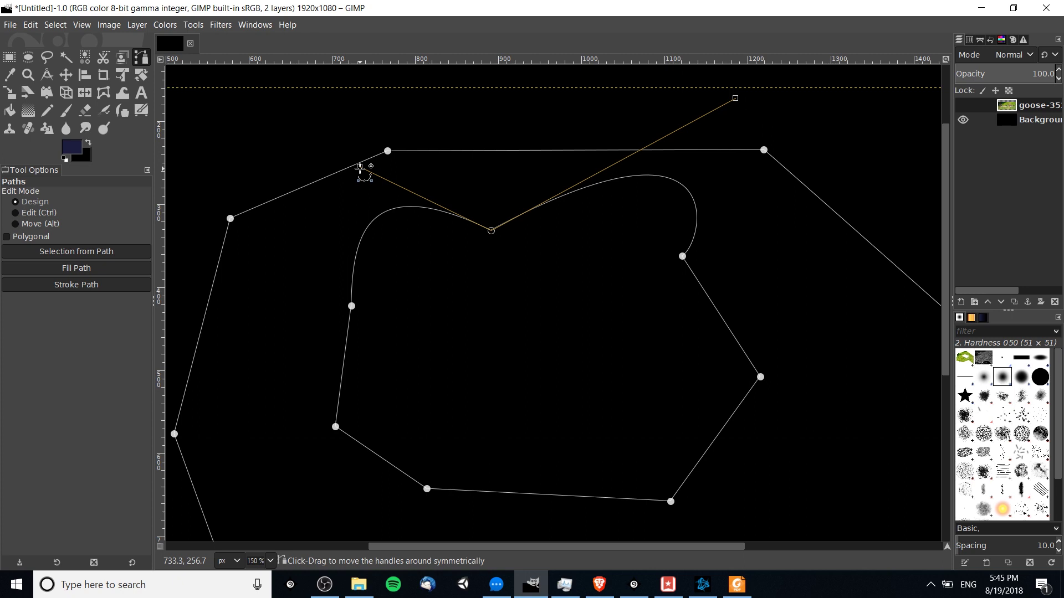
pyautogui.moveTo(360, 168); pyautogui.dragTo(615, 276)
# - Turn the upper-right anchor into a smooth node with symmetric Bezier handles
pyautogui.click(682, 256)
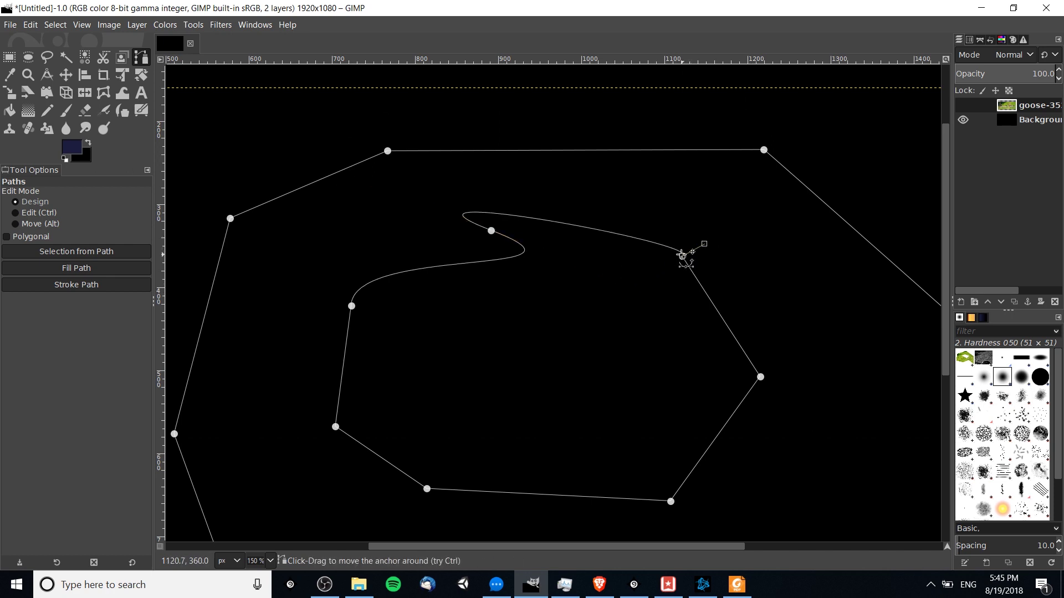
pyautogui.press('shift')
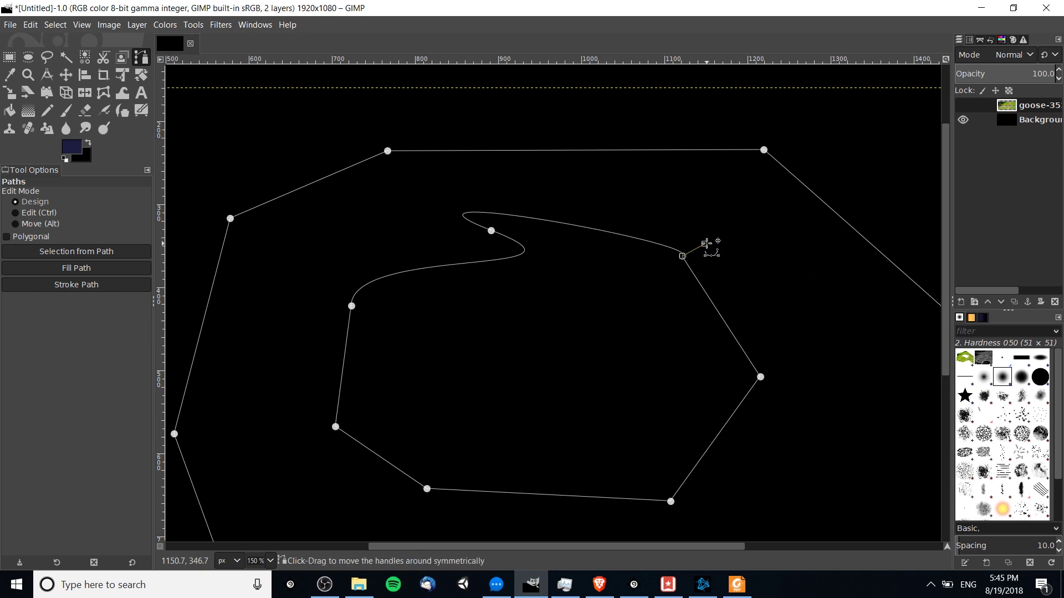
pyautogui.moveTo(706, 243); pyautogui.dragTo(640, 205)
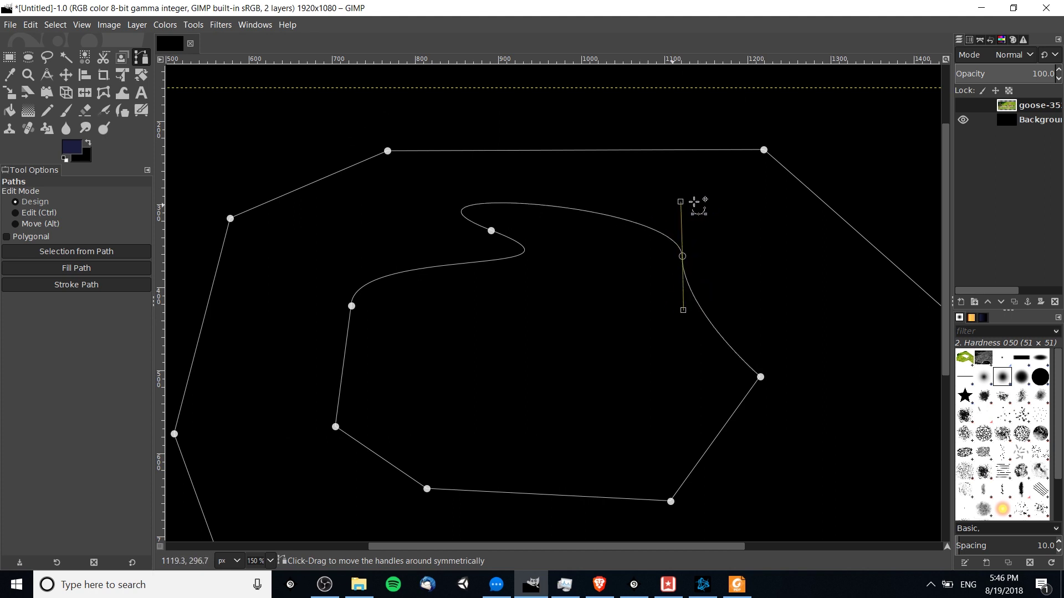
# - Reshape the curve at the lower-right anchor and bend the bottom side into an arc
pyautogui.moveTo(699, 202); pyautogui.dragTo(714, 202)
pyautogui.scroll(-2, 715, 201)
pyautogui.hscroll(2, 715, 202)
pyautogui.moveTo(697, 313); pyautogui.dragTo(796, 430)
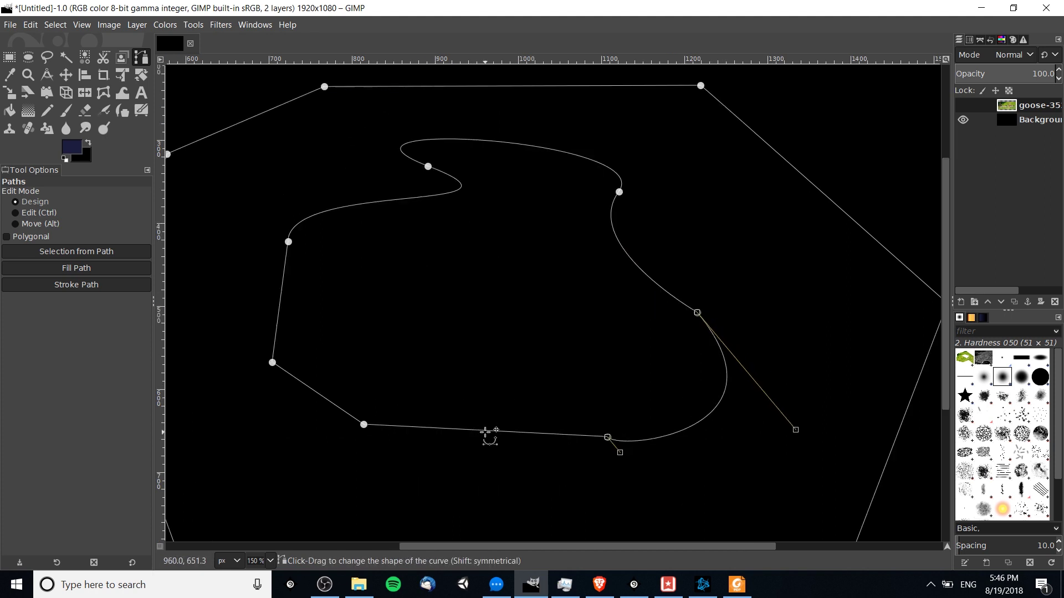
pyautogui.moveTo(486, 431); pyautogui.dragTo(488, 367)
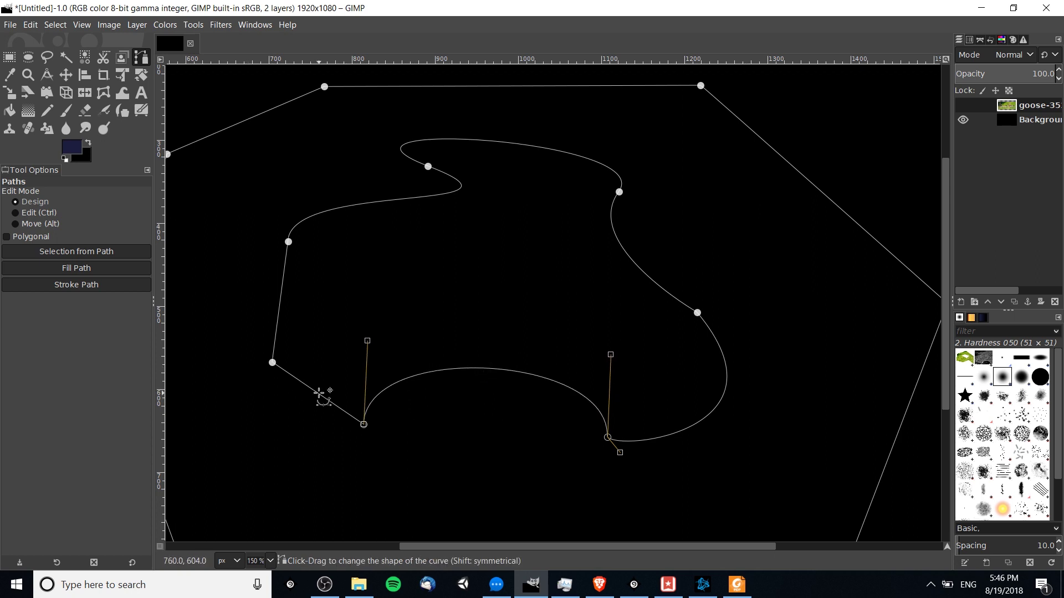
# - Curve the lower-left side downward and bend the left side into an S-curve
pyautogui.moveTo(319, 392); pyautogui.dragTo(310, 438)
pyautogui.scroll(-1, 308, 277)
pyautogui.hscroll(-1, 309, 277)
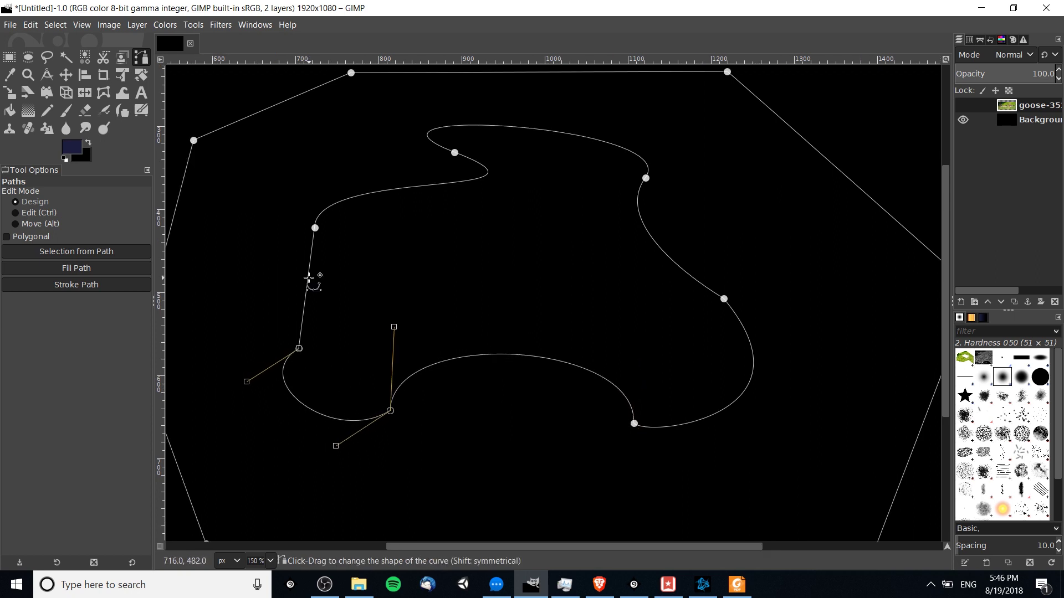
pyautogui.moveTo(308, 277); pyautogui.dragTo(365, 286)
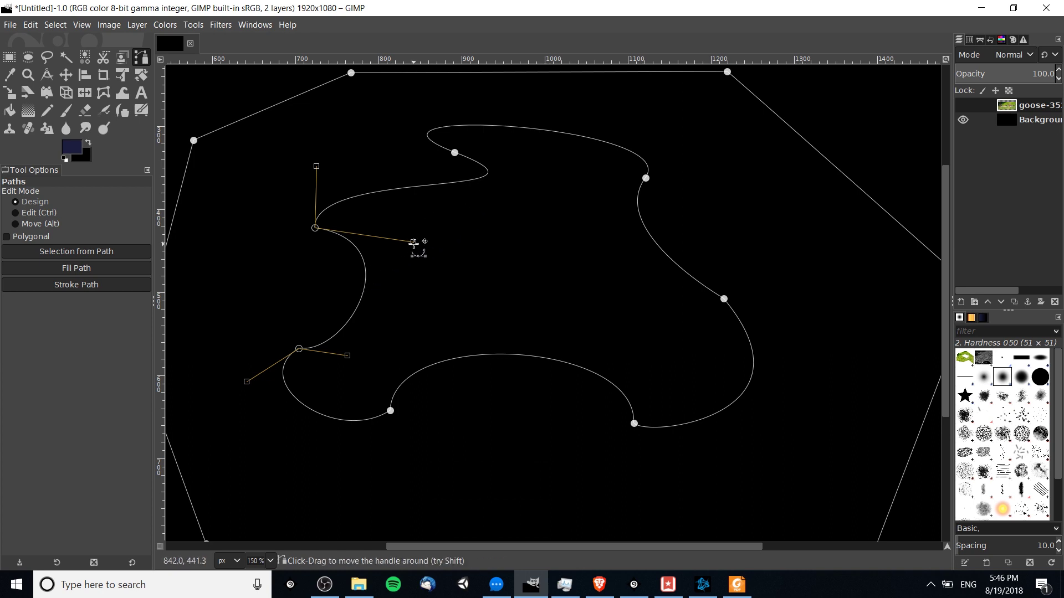
pyautogui.moveTo(413, 242); pyautogui.dragTo(374, 279)
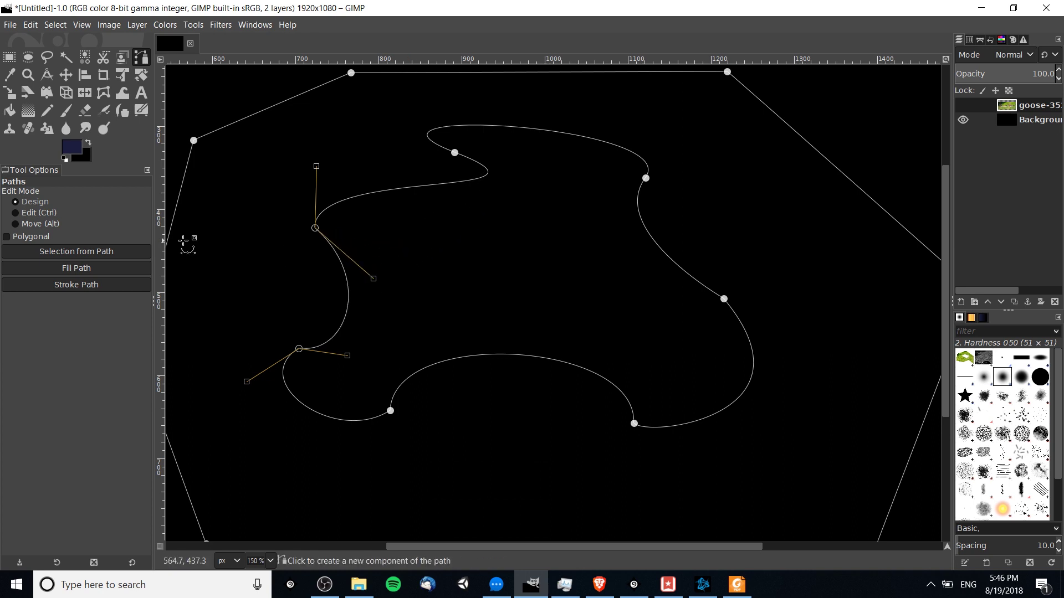
# - Enable Polygonal mode and draw a closed straight-edged polygon inside the curved path
pyautogui.click(30, 238)
pyautogui.click(462, 222)
pyautogui.click(539, 196)
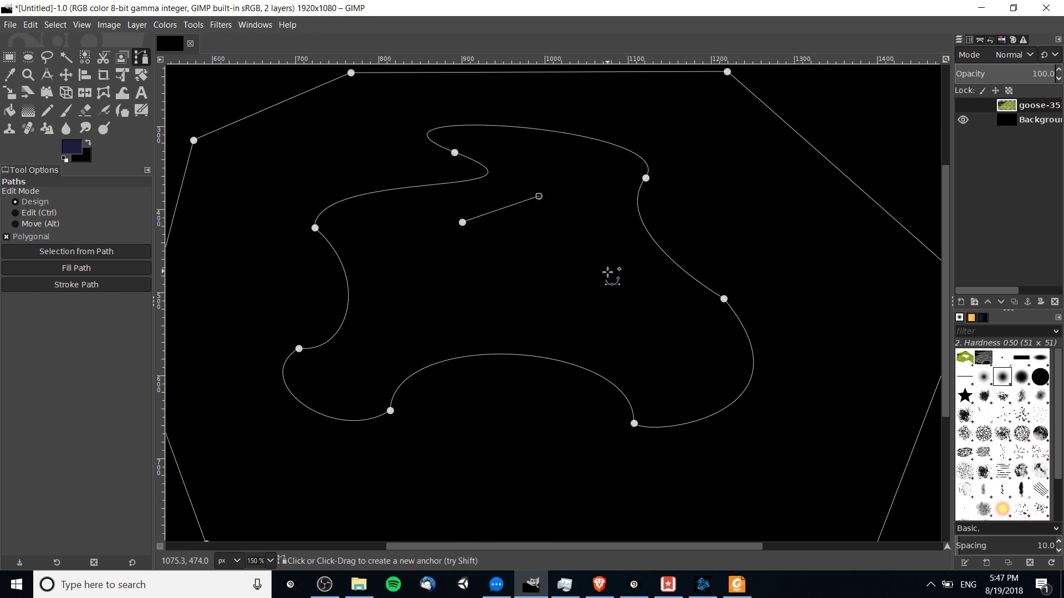
pyautogui.click(556, 295)
pyautogui.click(481, 275)
pyautogui.keyDown('ctrl'); pyautogui.click(463, 222); pyautogui.keyUp('ctrl')
# - Adjust the polygon's top, right, bottom-right, lower-left and left sides, undoing the final top raise
pyautogui.moveTo(493, 213); pyautogui.dragTo(516, 194)
pyautogui.moveTo(586, 221); pyautogui.dragTo(624, 218)
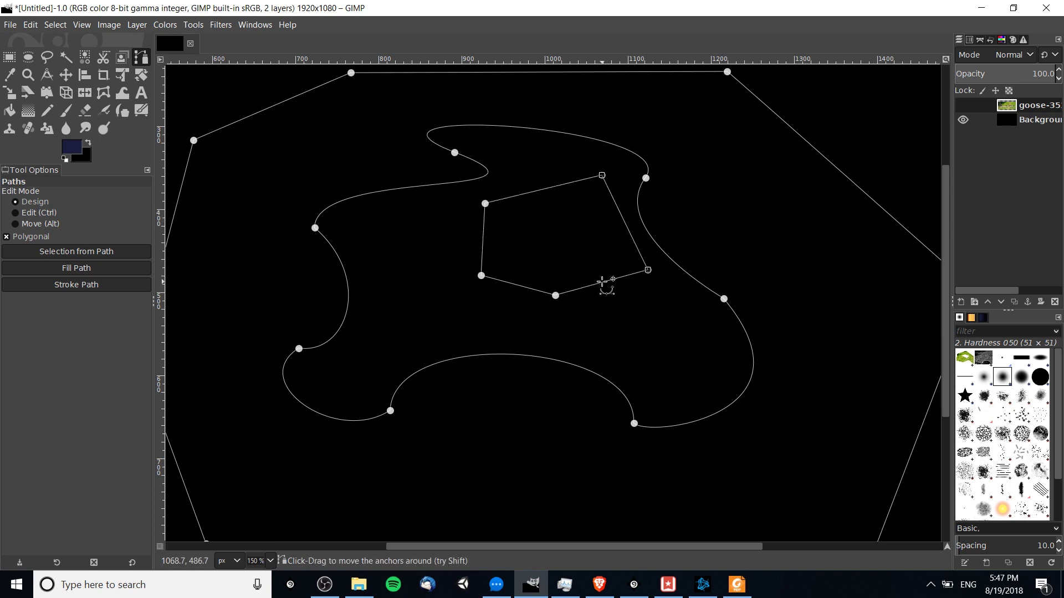
pyautogui.moveTo(606, 287); pyautogui.dragTo(619, 325)
pyautogui.moveTo(532, 307); pyautogui.dragTo(518, 314)
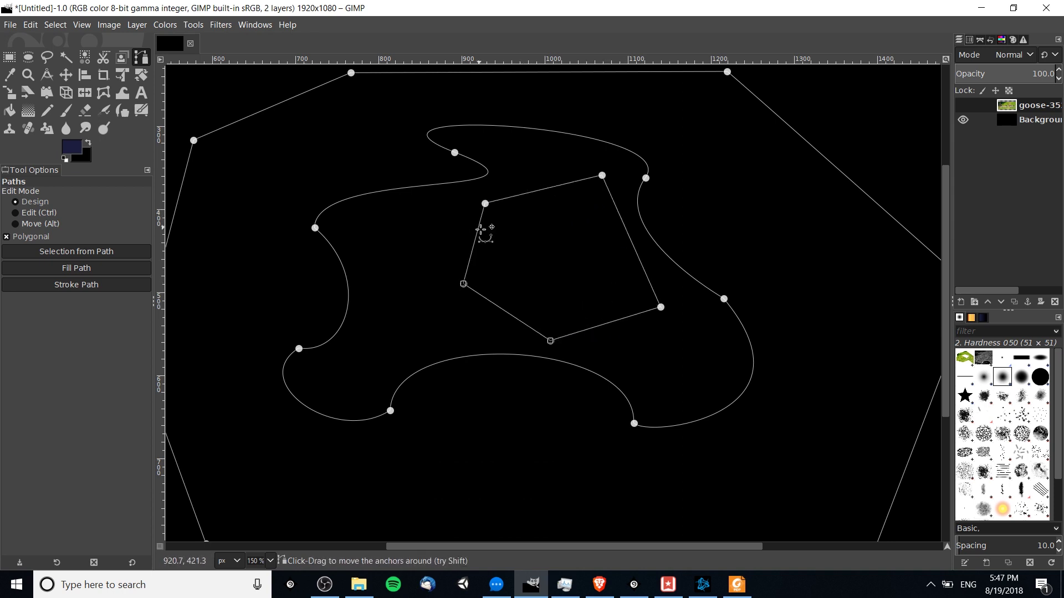
pyautogui.moveTo(482, 231); pyautogui.dragTo(459, 232)
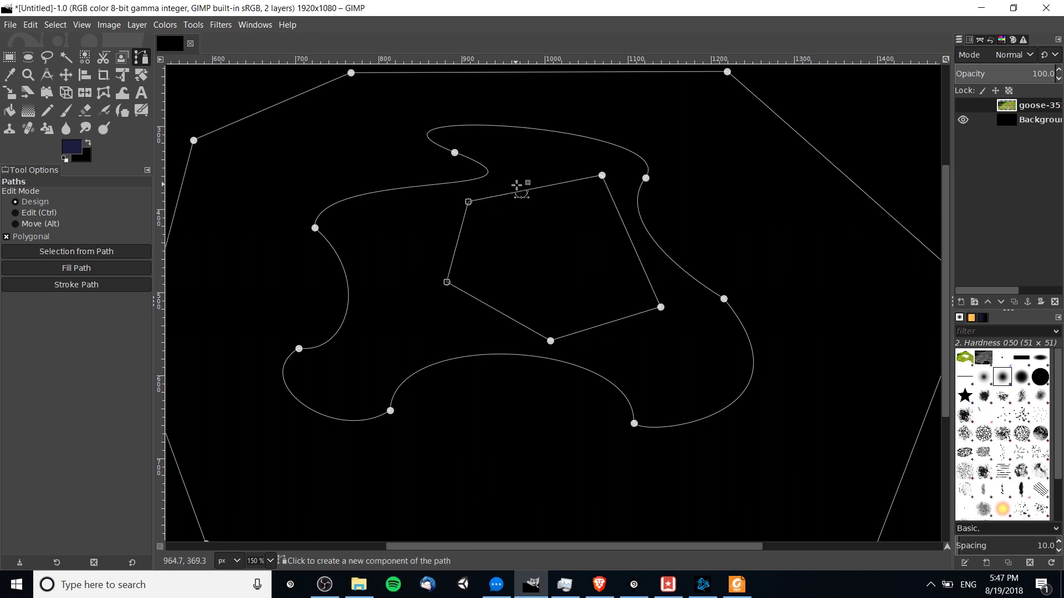
pyautogui.moveTo(526, 191); pyautogui.dragTo(520, 176)
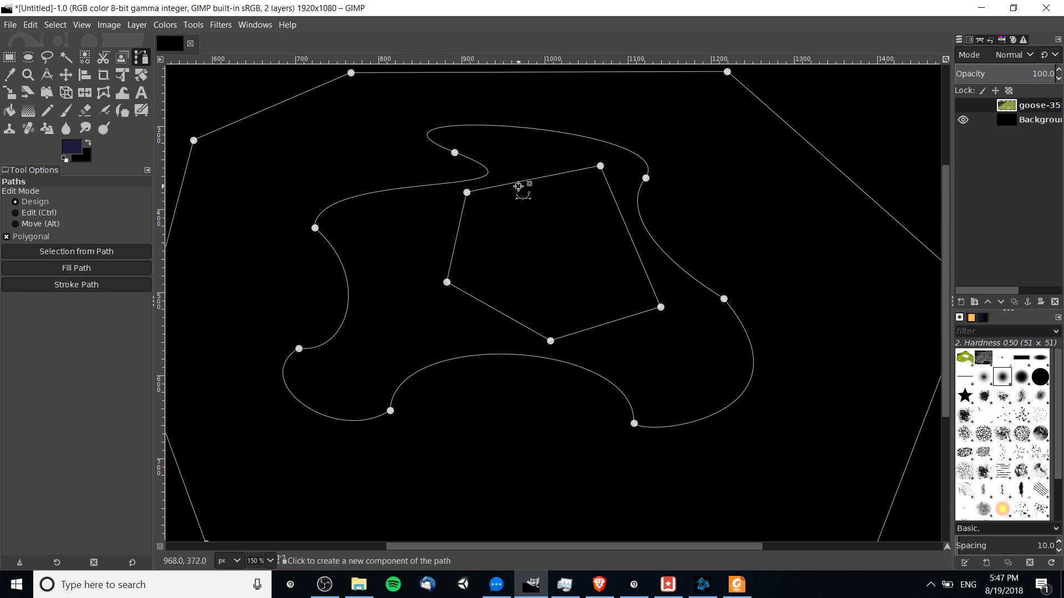
pyautogui.hotkey('ctrl', 'z')
pyautogui.click(547, 162)
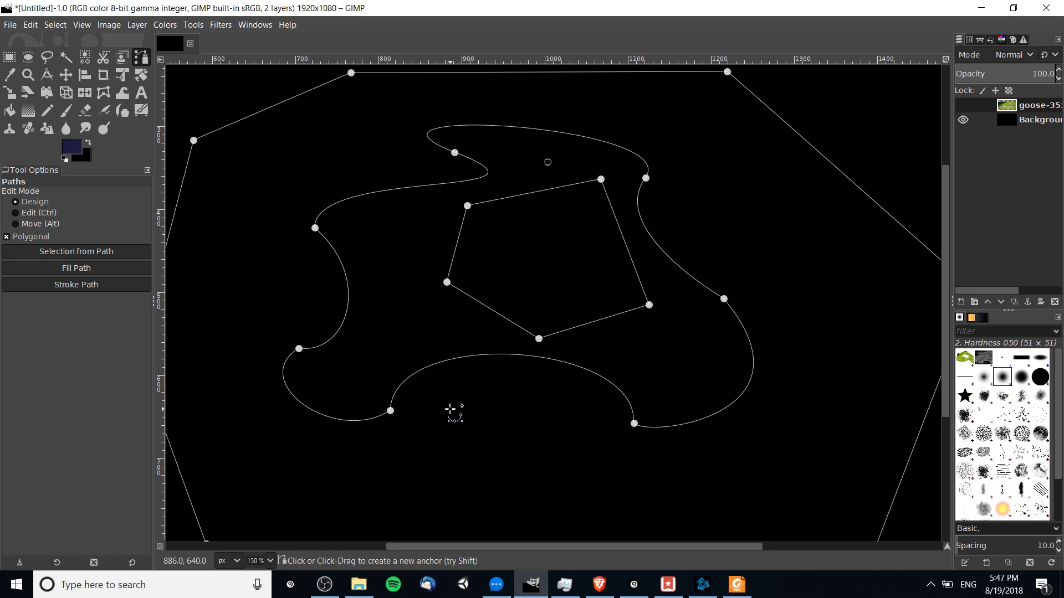
pyautogui.keyDown('ctrl'); pyautogui.scroll(-1, 487, 410); pyautogui.keyUp('ctrl')
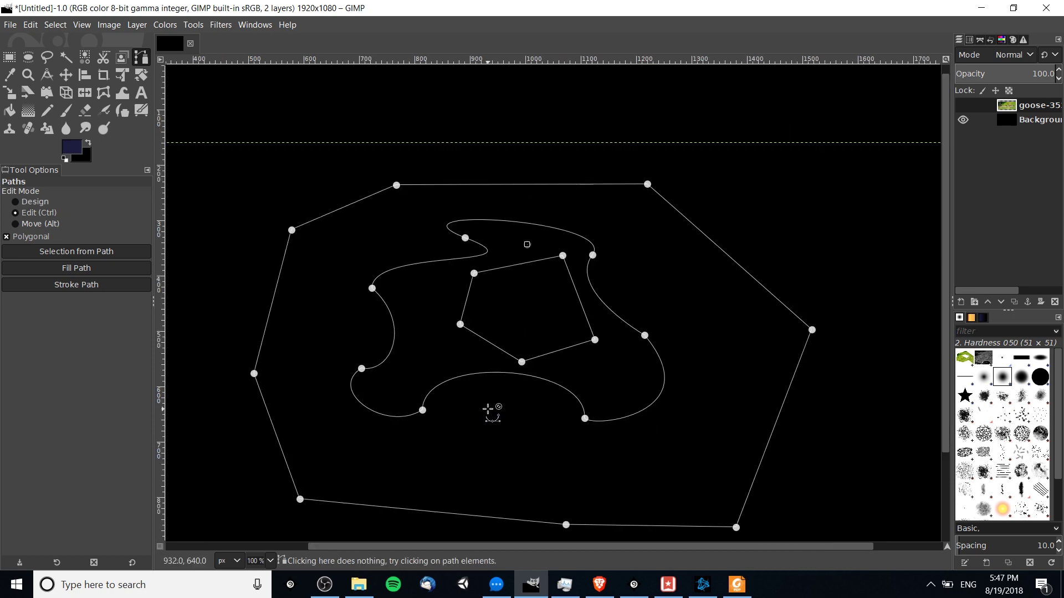